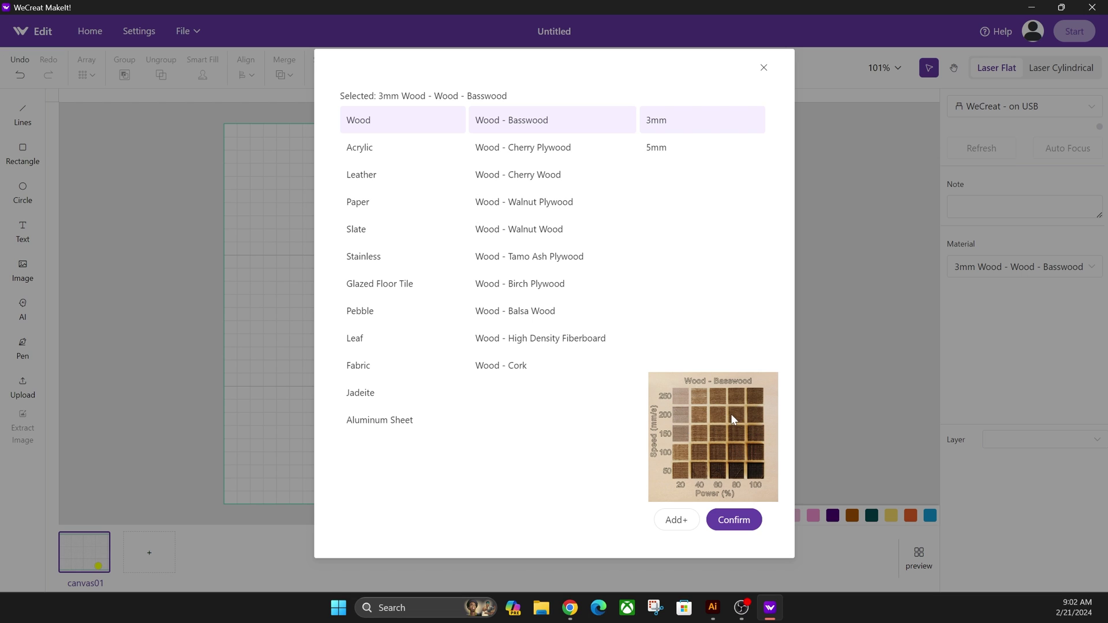
- Draw a small square near the canvas's upper-left area and set it to 0.5 × 0.5 in with locked proportions
click(765, 69)
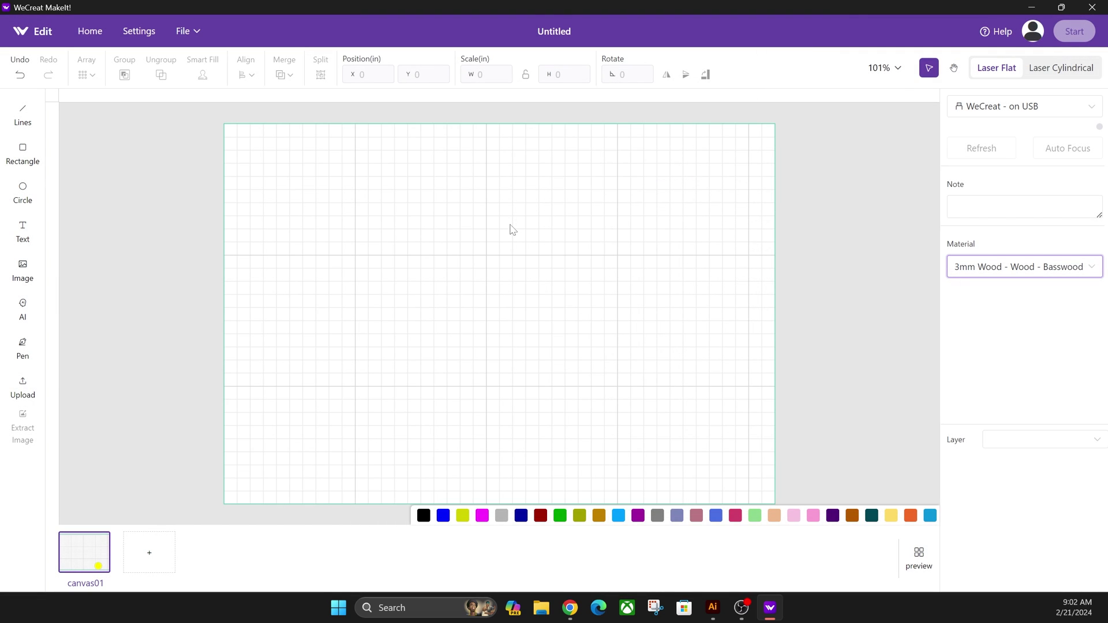
click(26, 151)
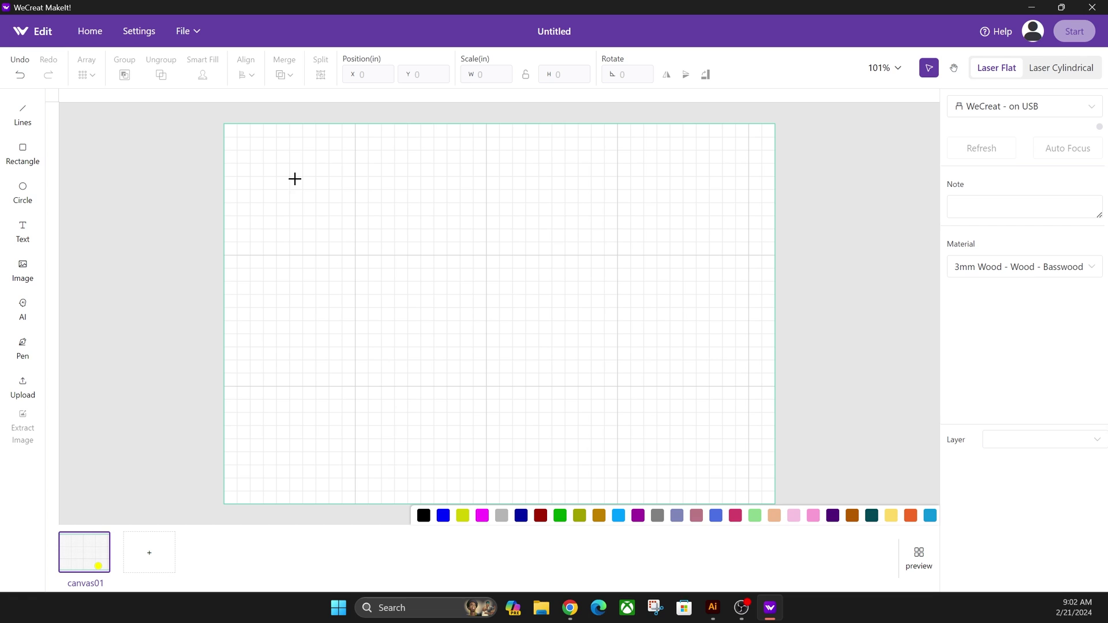
drag(288, 168, 309, 177)
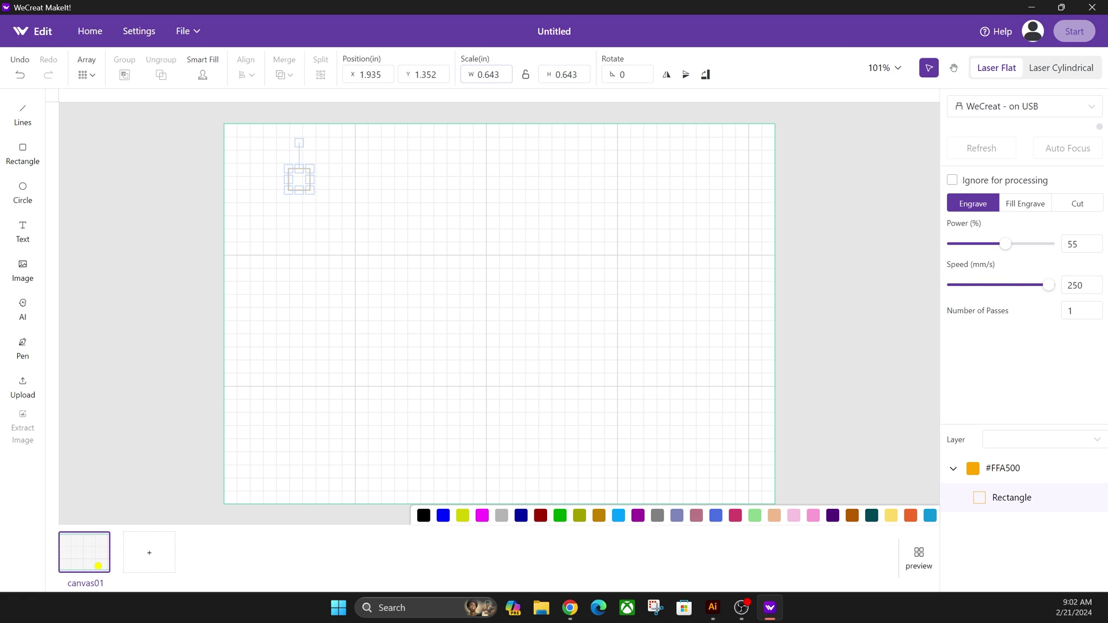
click(526, 74)
drag(577, 75, 562, 74)
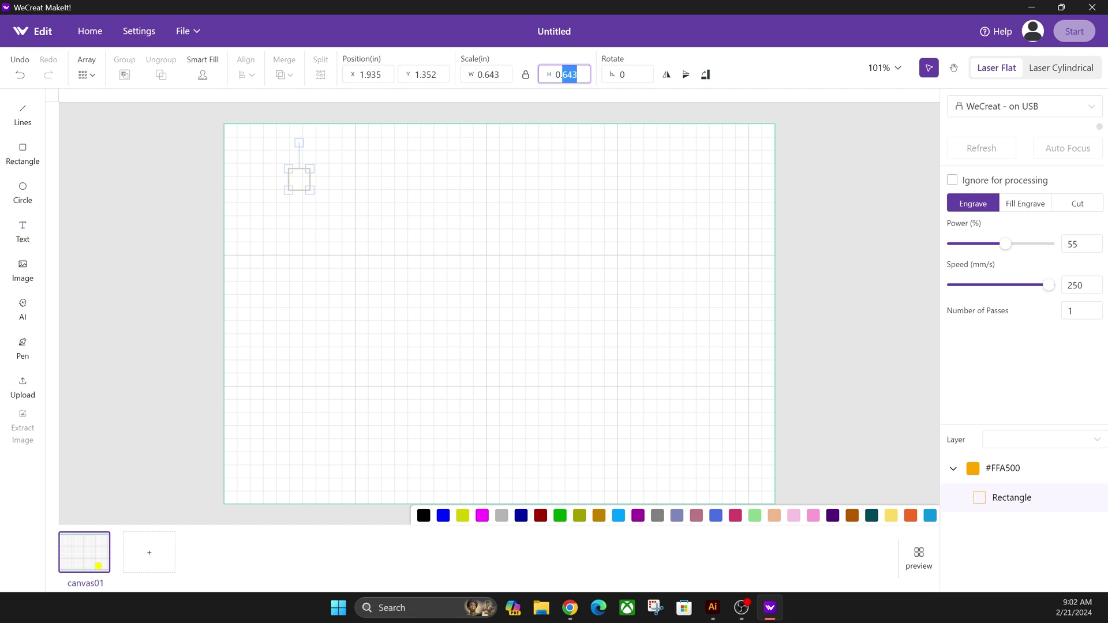
text(5)
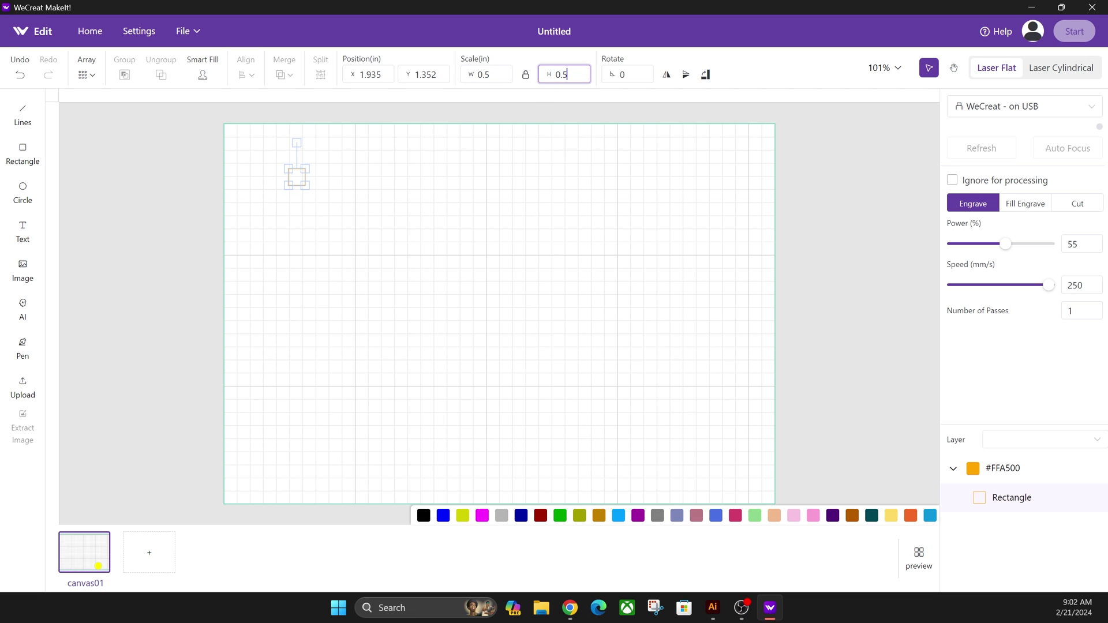
- Move the square right to about X 4 in, Y 1.469 in
click(412, 197)
click(296, 183)
drag(297, 183, 365, 186)
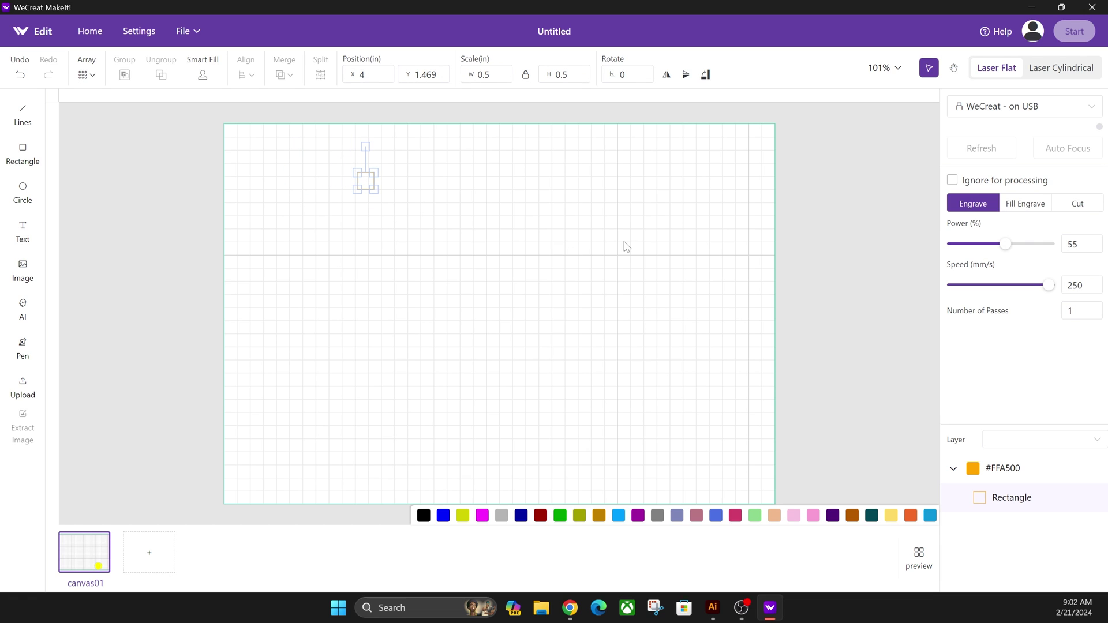
- Set the square to Fill Engrave and open the Material Testing Array settings for it
click(1023, 207)
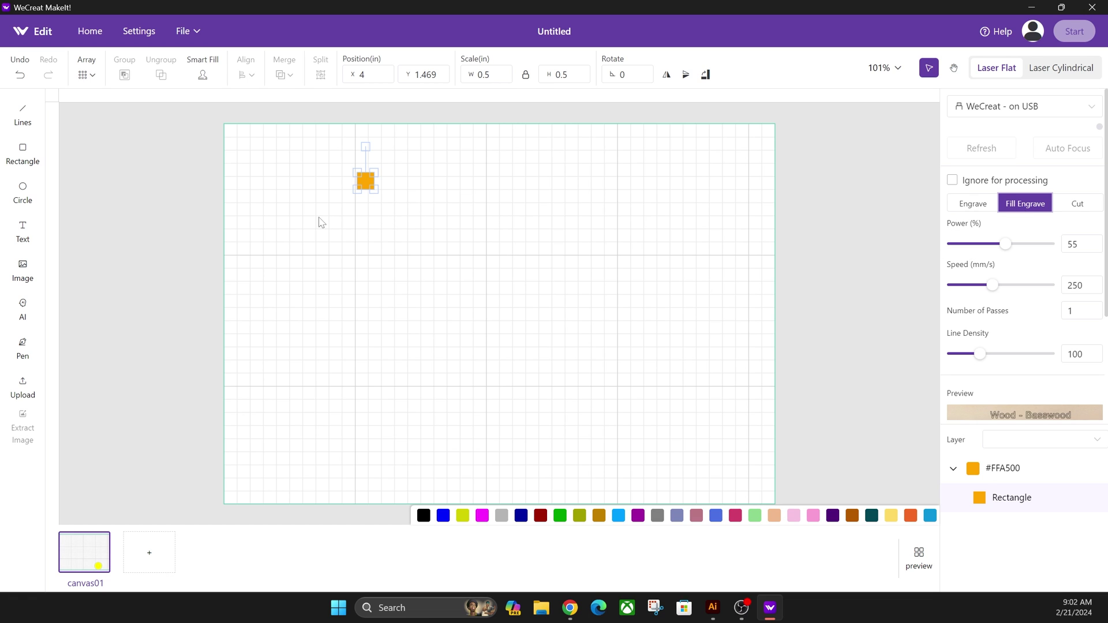
click(93, 76)
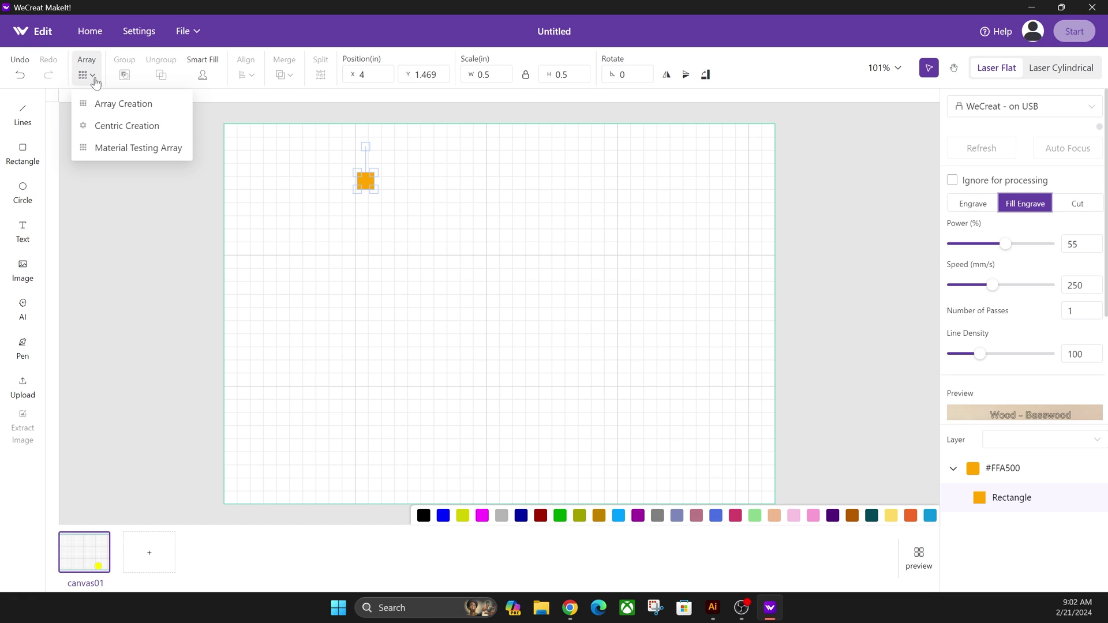
click(126, 151)
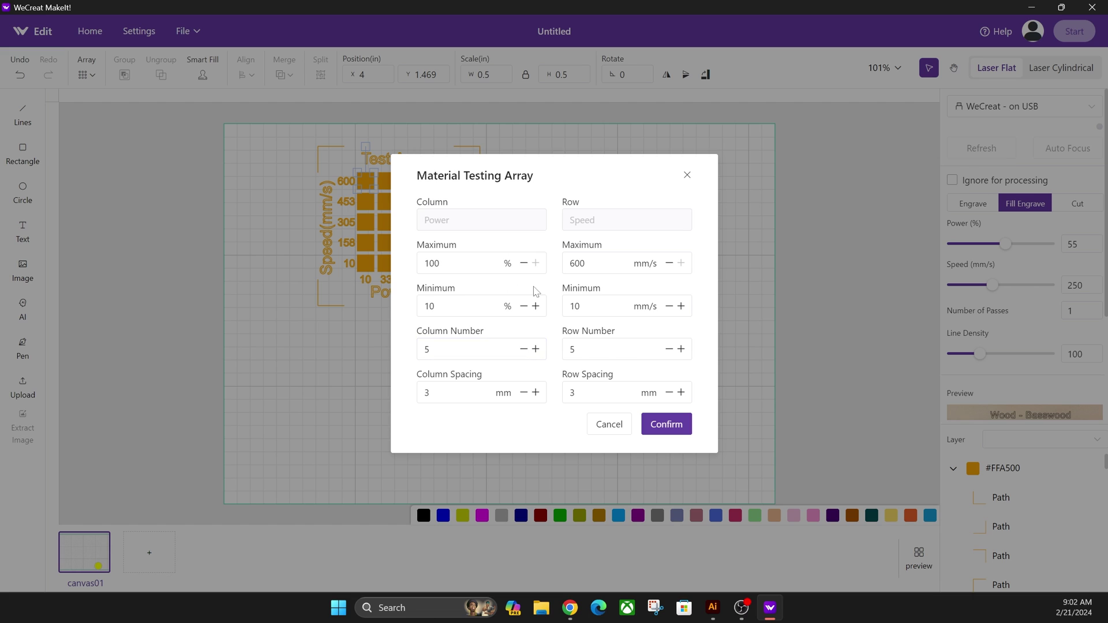
- Try row numbers of 8 and above for the testing array and restore the row number to 5
click(682, 349)
click(682, 349)
click(682, 349)
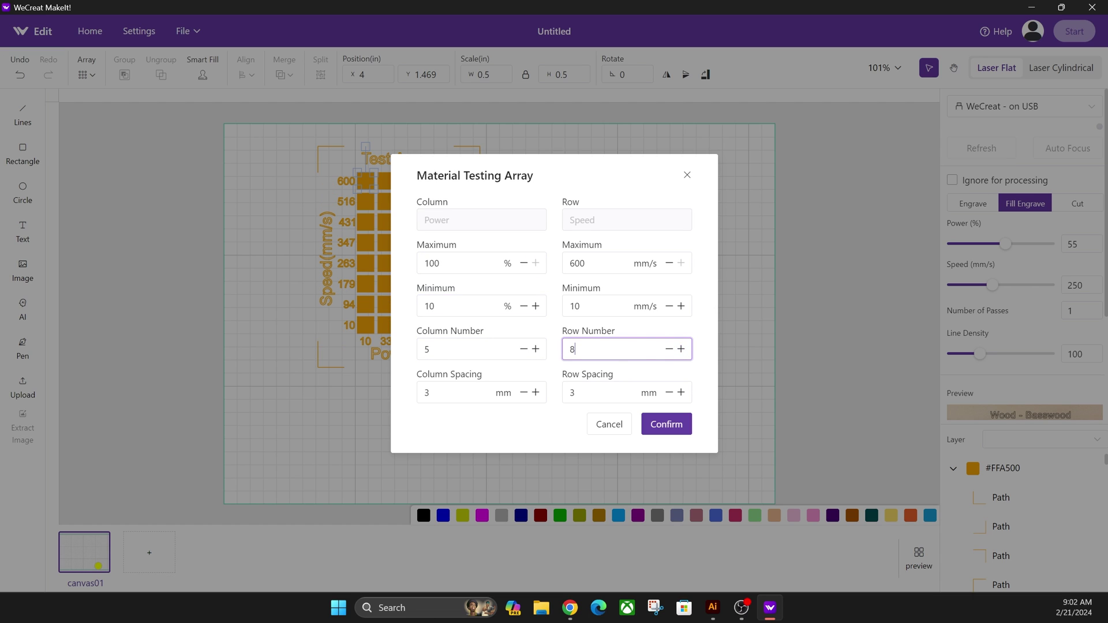
click(679, 350)
click(678, 351)
click(678, 350)
click(668, 350)
click(668, 350)
click(668, 350)
click(668, 351)
click(668, 350)
click(668, 351)
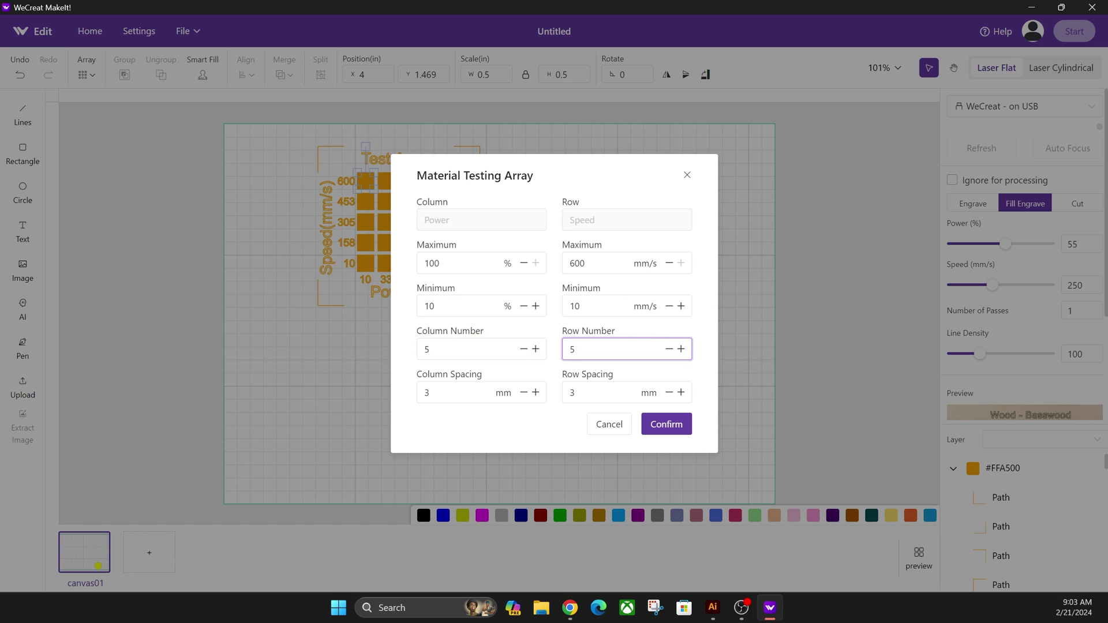
- Set the minimum speed to 30 mm/s and create the material testing array
click(580, 306)
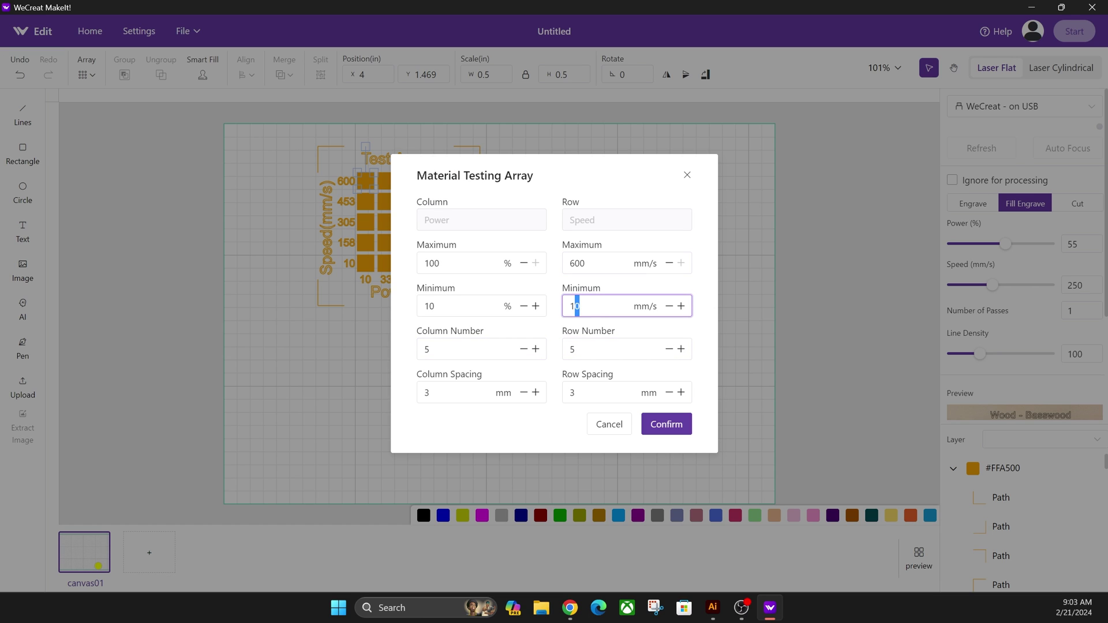
drag(576, 306, 570, 306)
text(30)
click(679, 432)
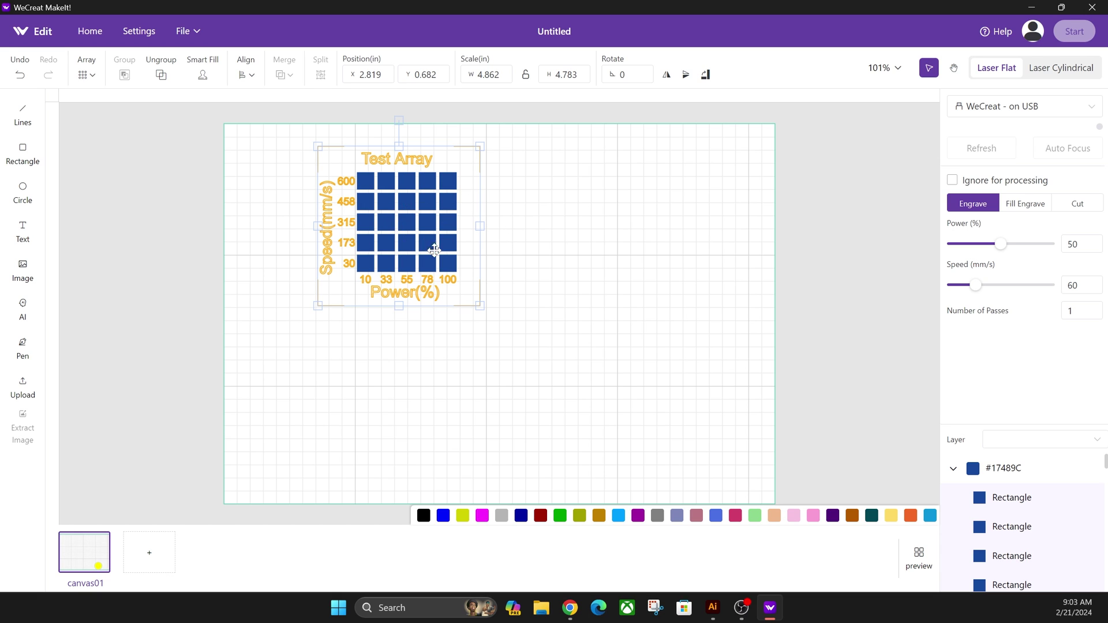
- Ungroup the test array and check the laser settings of the first three top-row squares and the title text
click(156, 70)
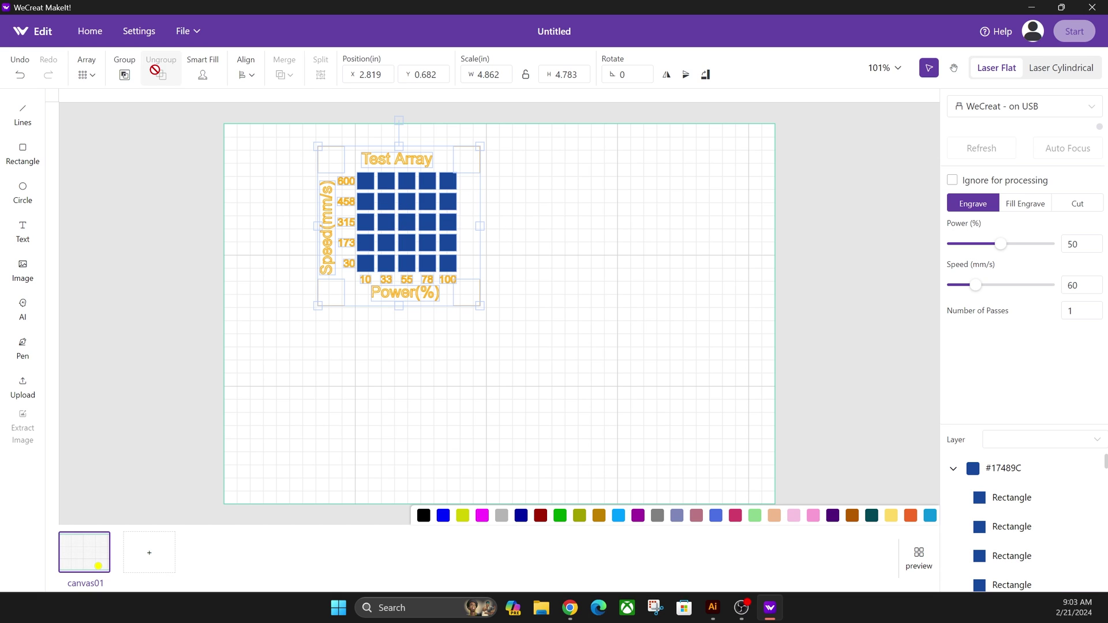
click(366, 181)
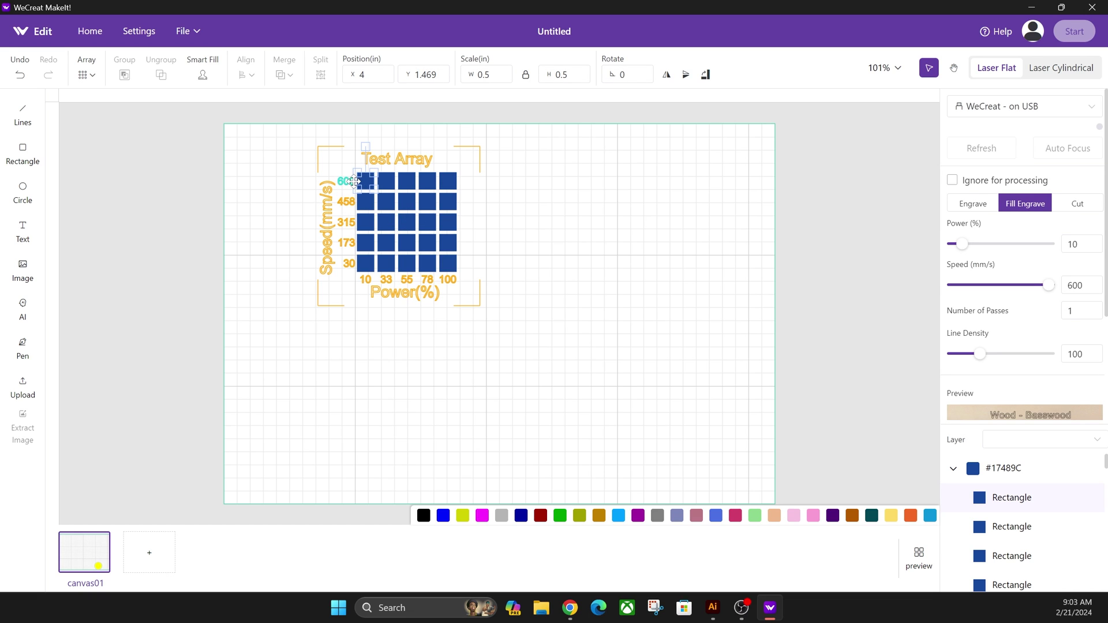
click(1075, 285)
click(386, 183)
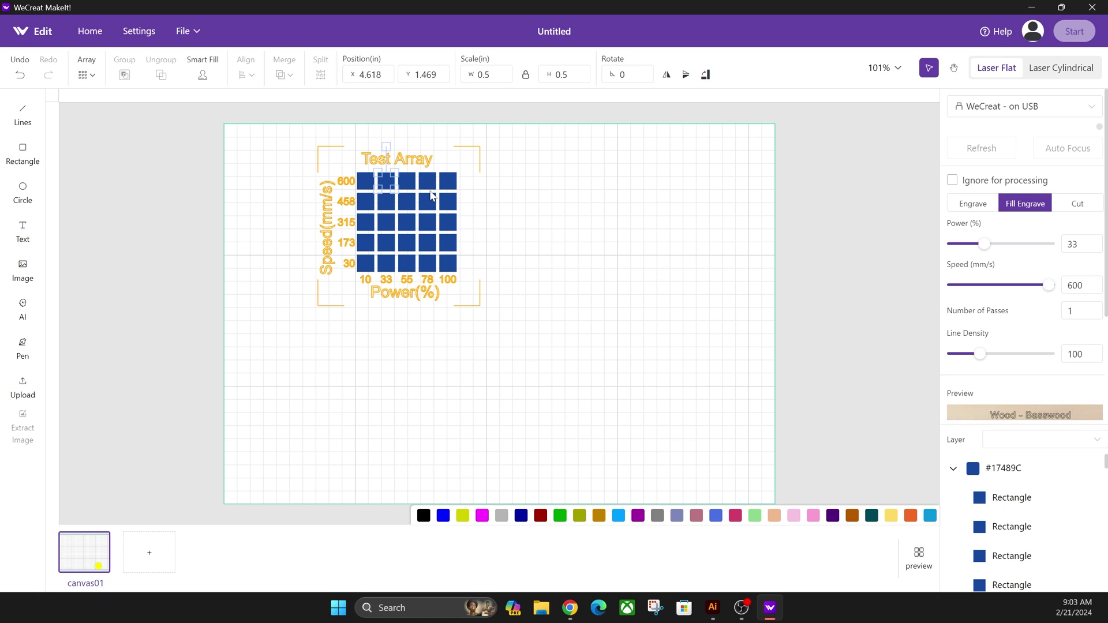
click(407, 181)
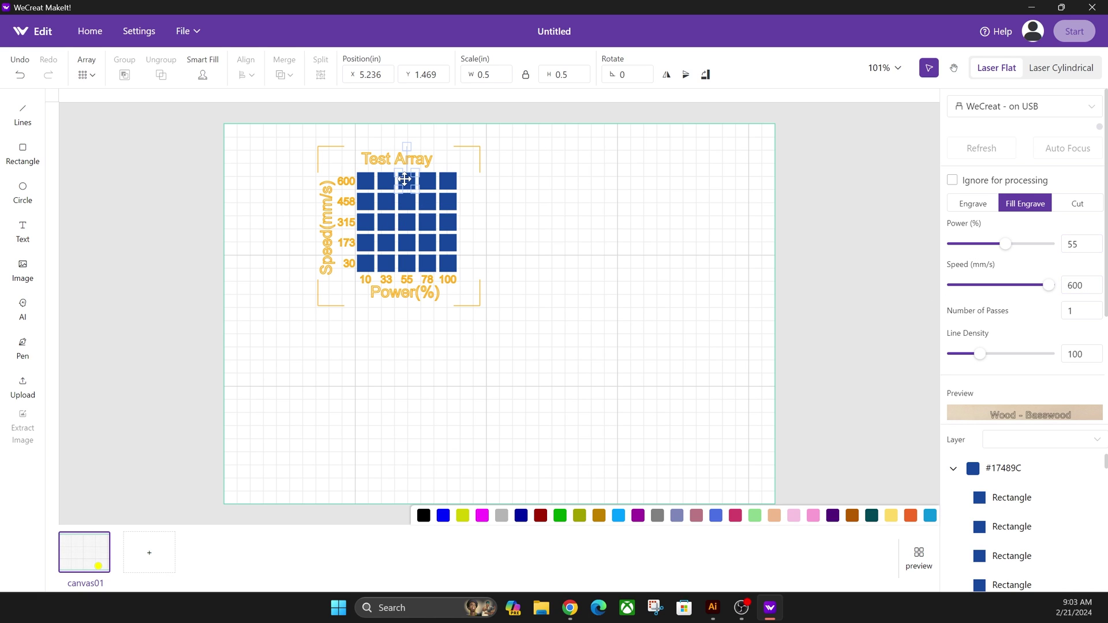
click(510, 353)
click(419, 157)
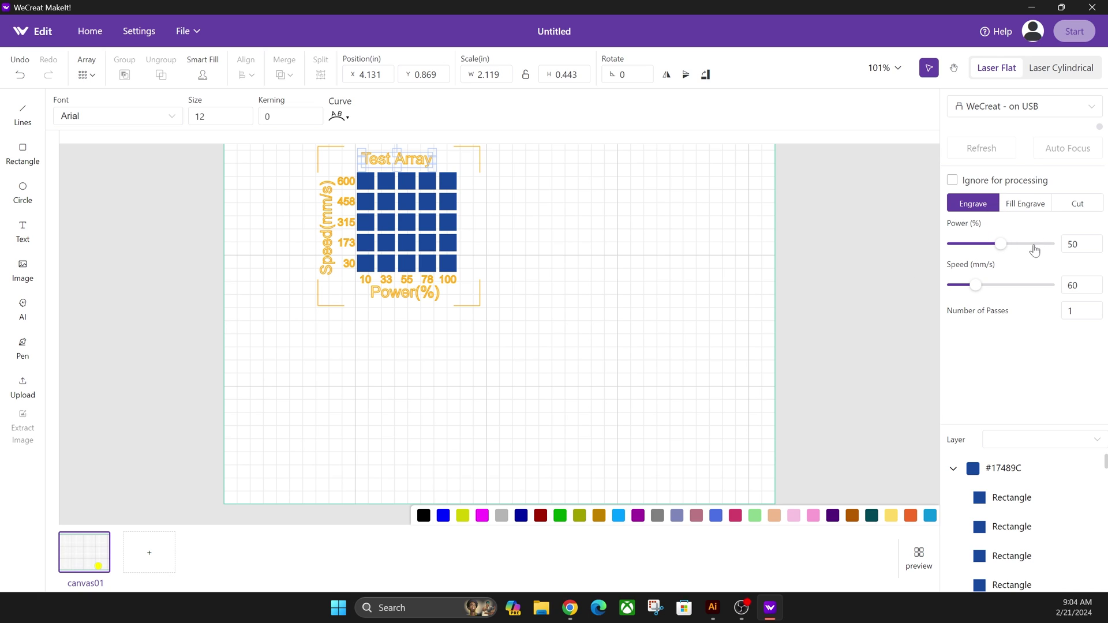
- Collapse both colour layers and set the engraving power of the #FFA500 label layer to 71%
click(954, 471)
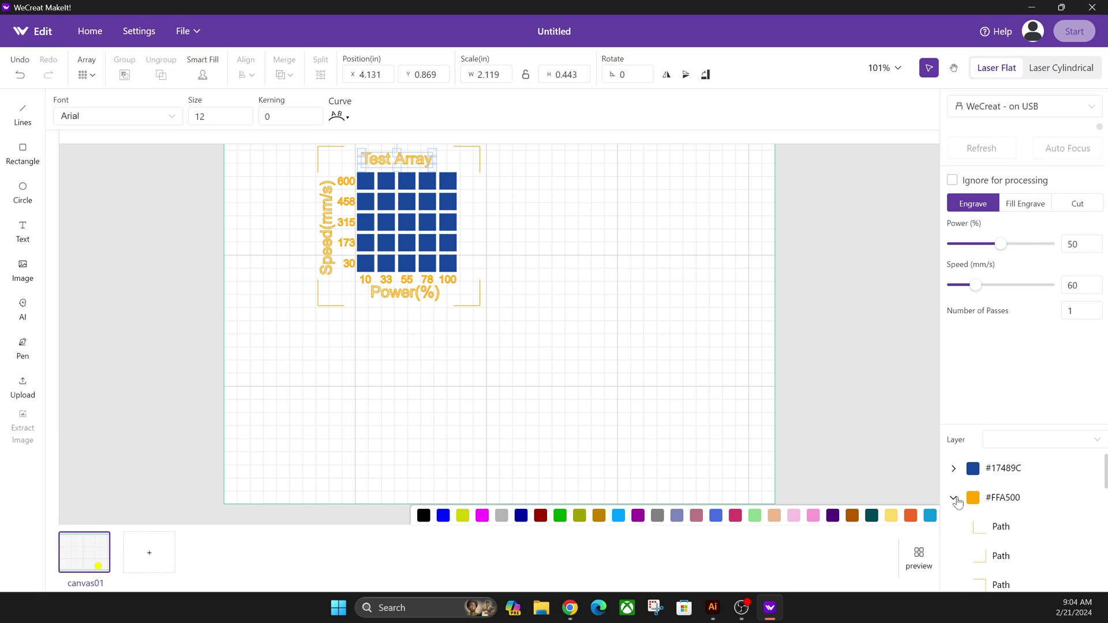
click(955, 499)
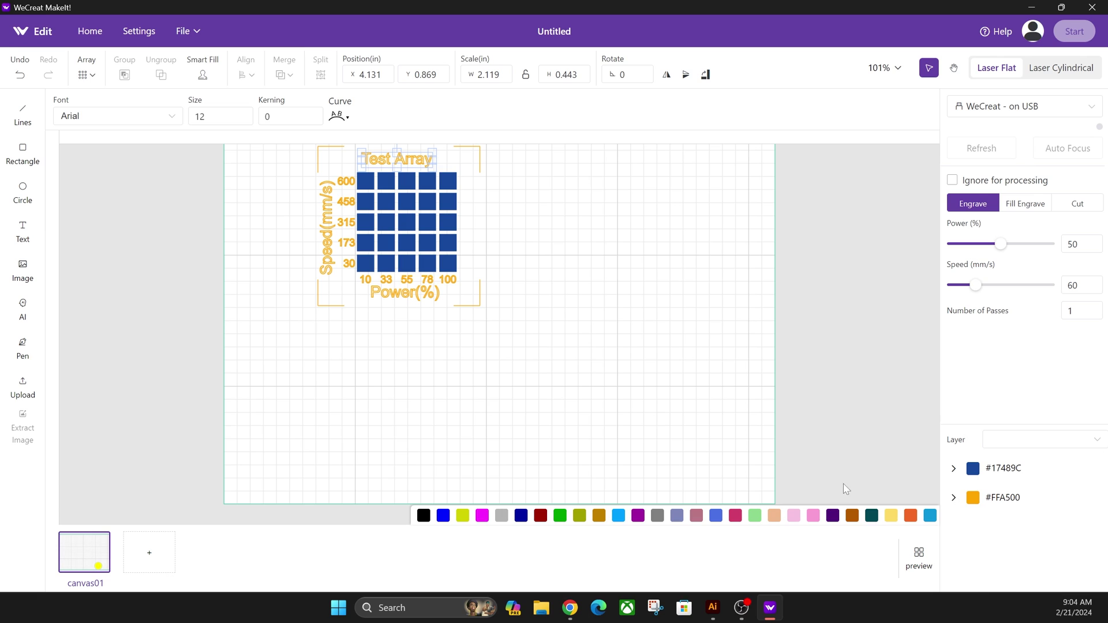
click(975, 505)
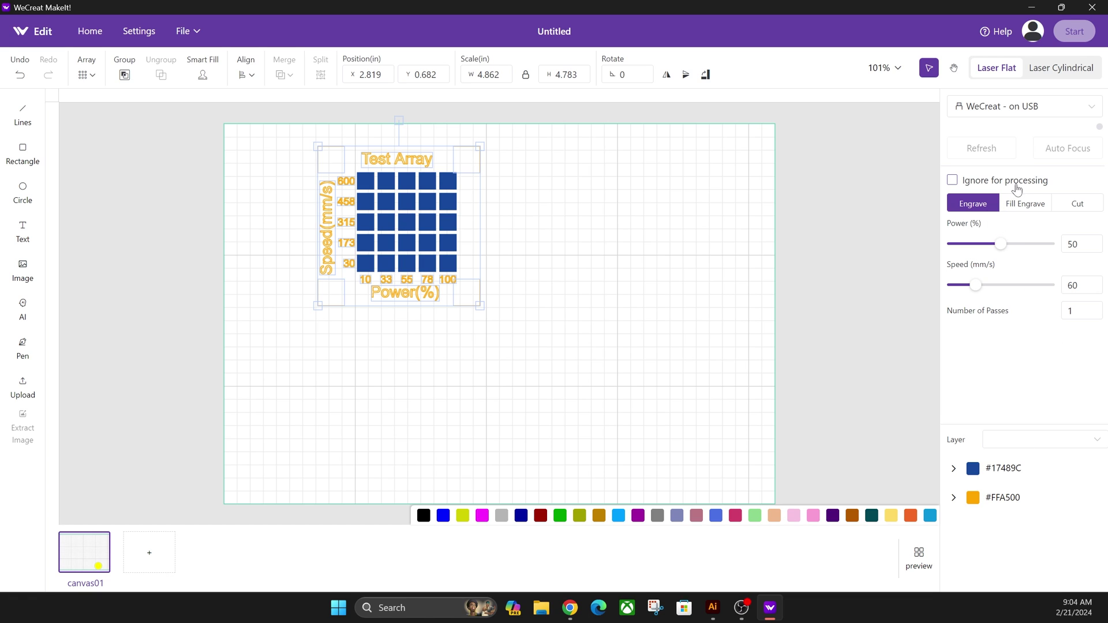
mouse_move(1004, 249)
drag(1004, 249, 1021, 249)
- Group the whole test array and move it to the canvas's upper-left corner
click(513, 346)
drag(573, 371, 277, 139)
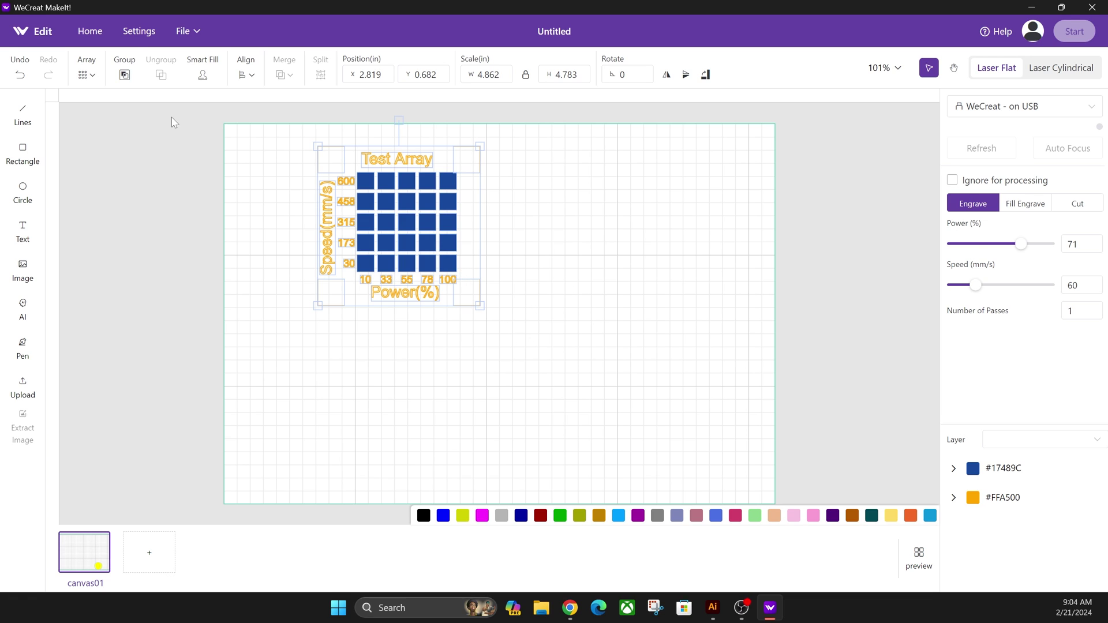
click(124, 72)
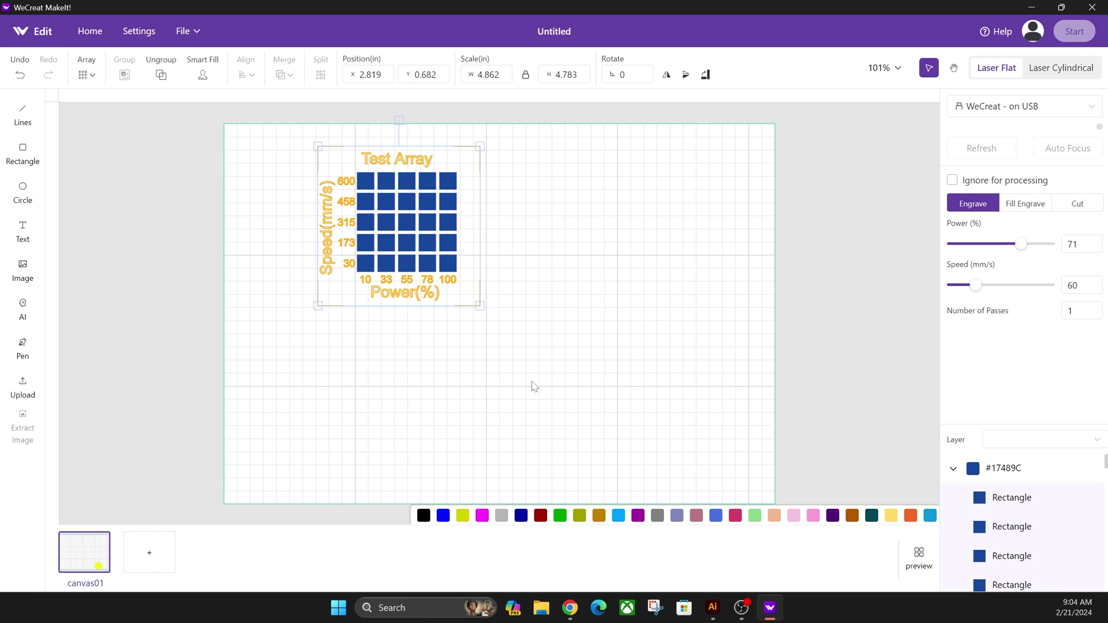
drag(428, 239, 341, 221)
click(490, 271)
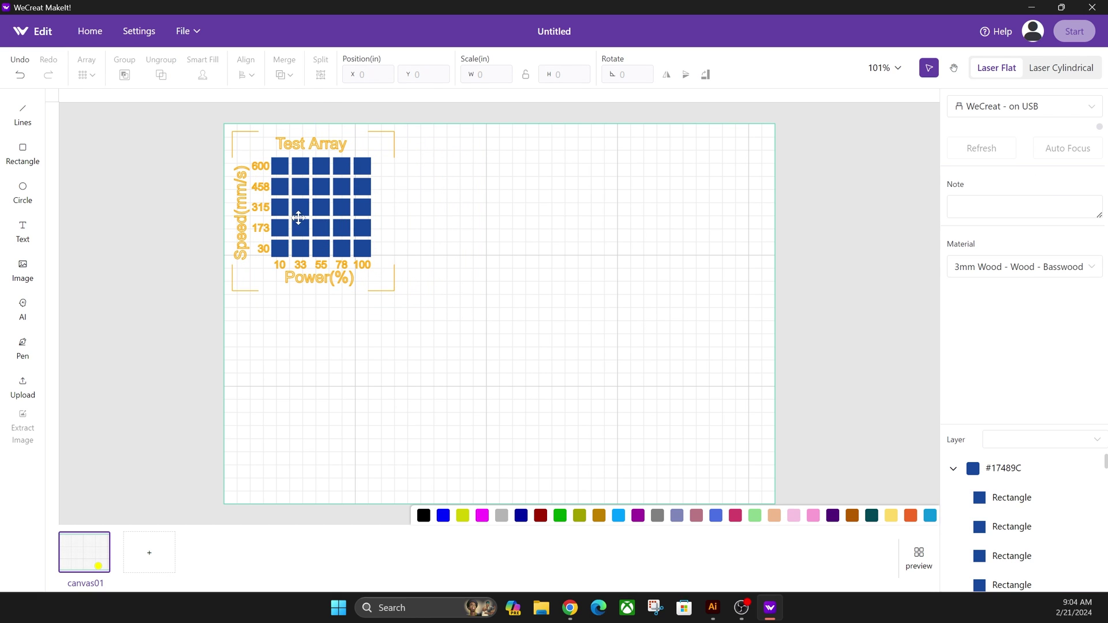
- Draw a second square of about 0.487 in and place it at about X 9.593 in, Y 2.148 in
click(23, 163)
drag(468, 202, 489, 221)
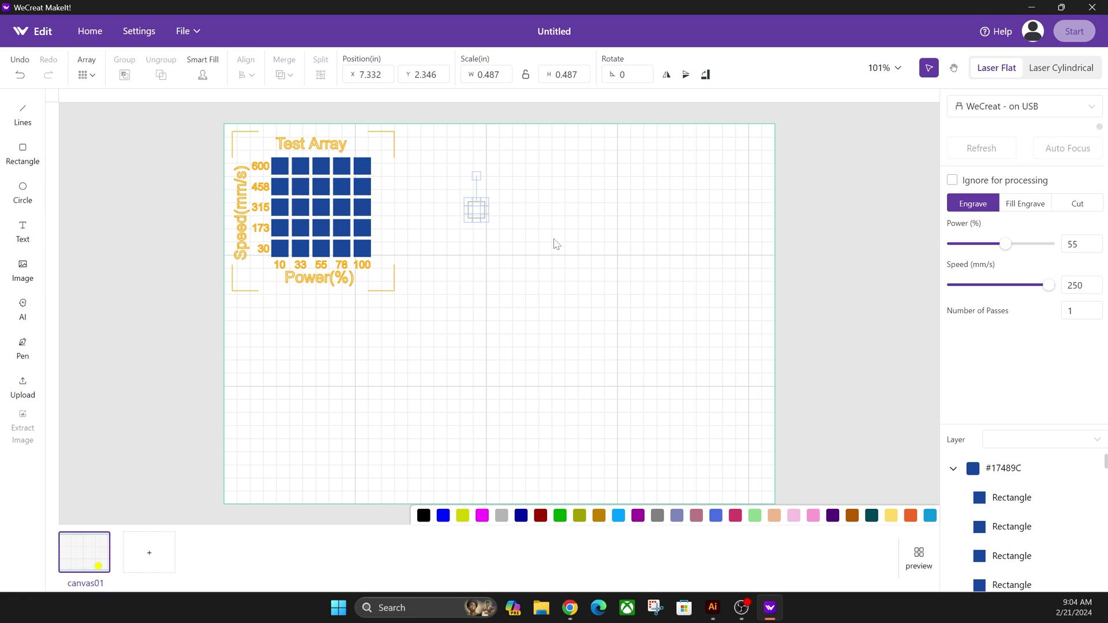
click(507, 218)
drag(482, 217, 558, 212)
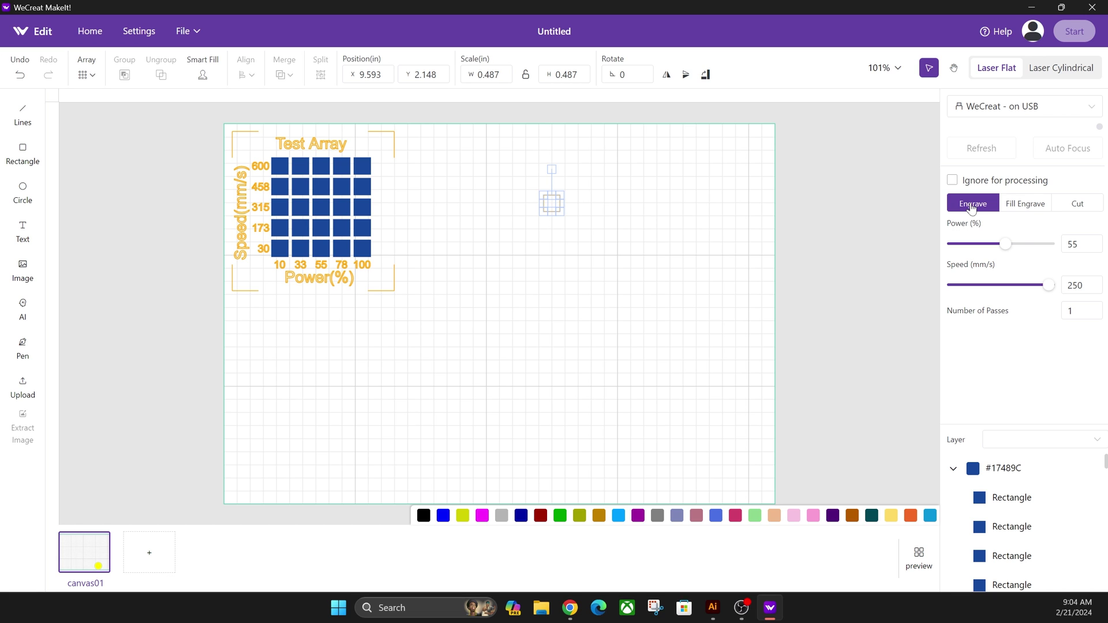
- Create a second material testing array from the new square with the existing array values and set it to Engrave
click(87, 74)
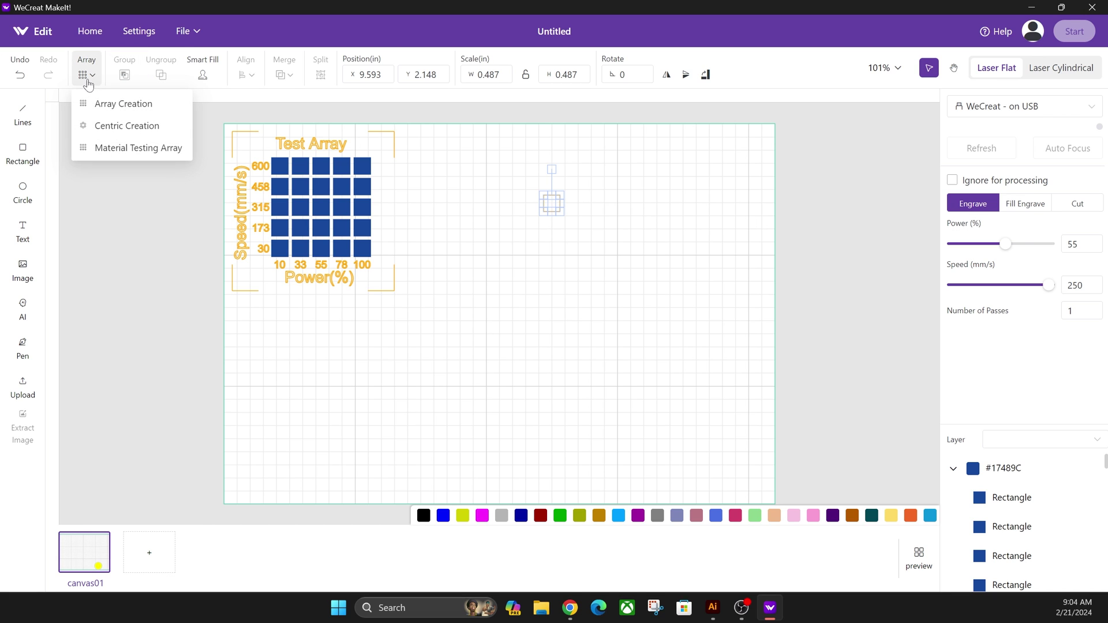
click(113, 151)
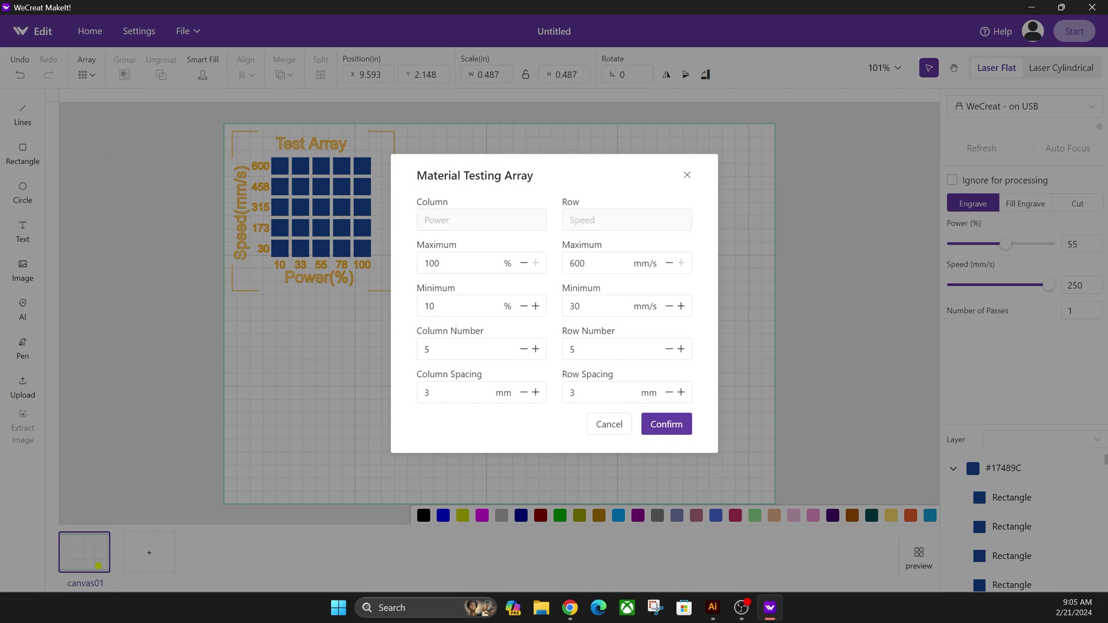
click(666, 425)
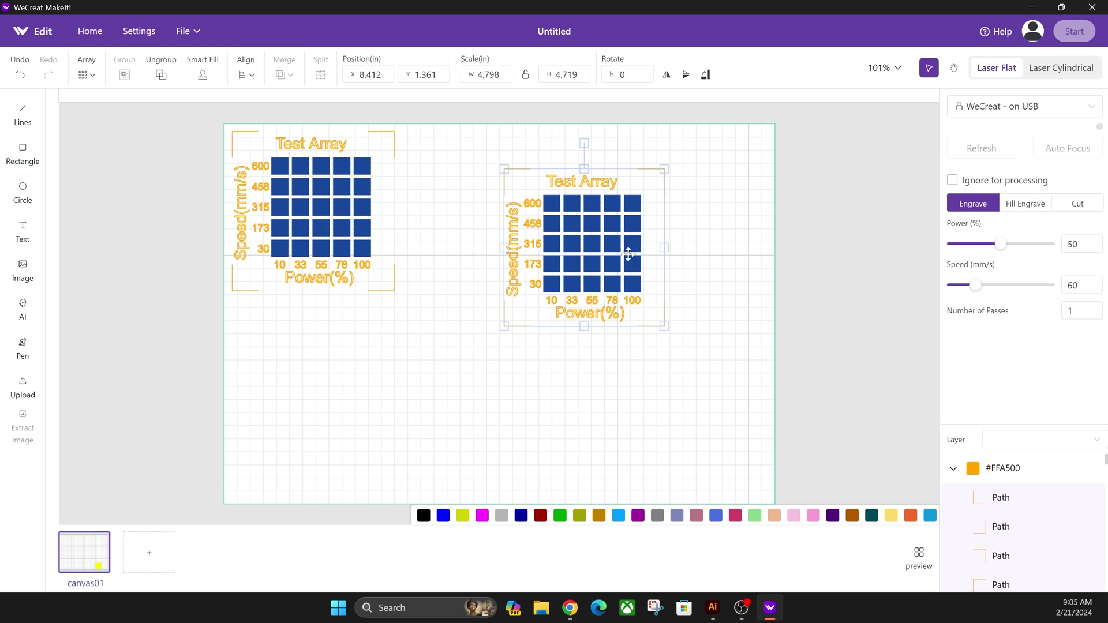
click(1075, 205)
click(974, 203)
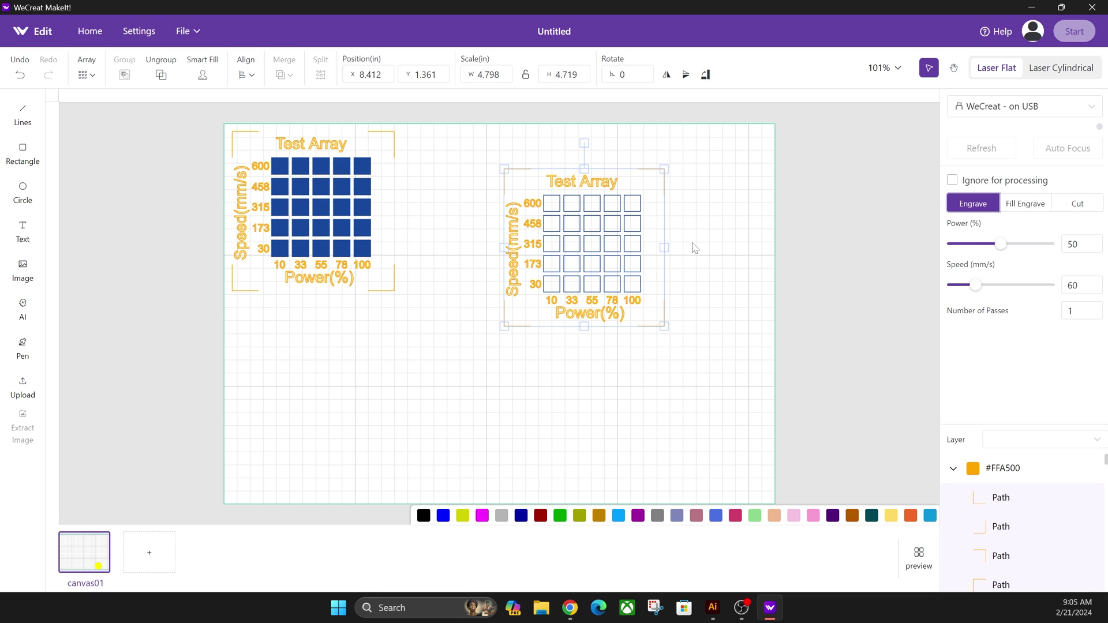
- Ungroup the second test array and set all of its squares, labels and corner marks to Cut
click(161, 74)
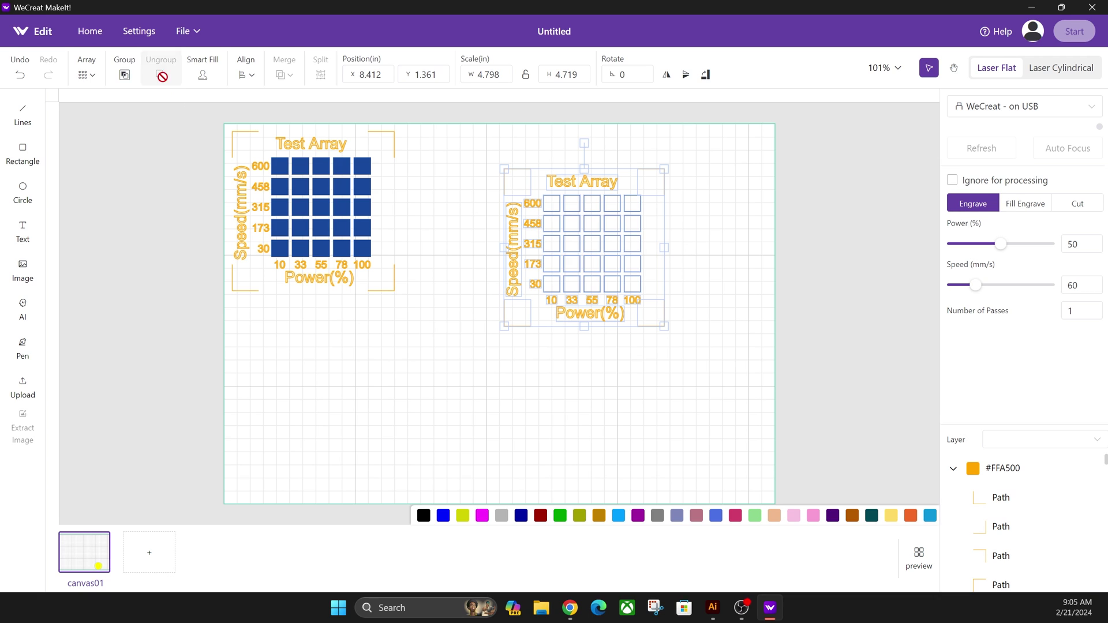
click(712, 226)
click(552, 209)
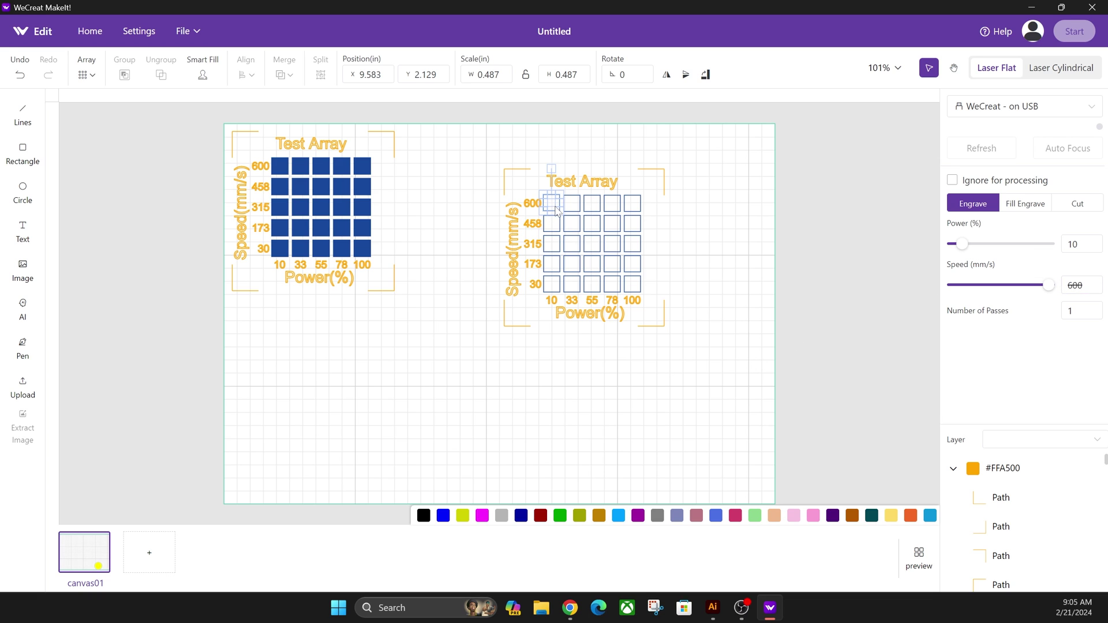
click(723, 335)
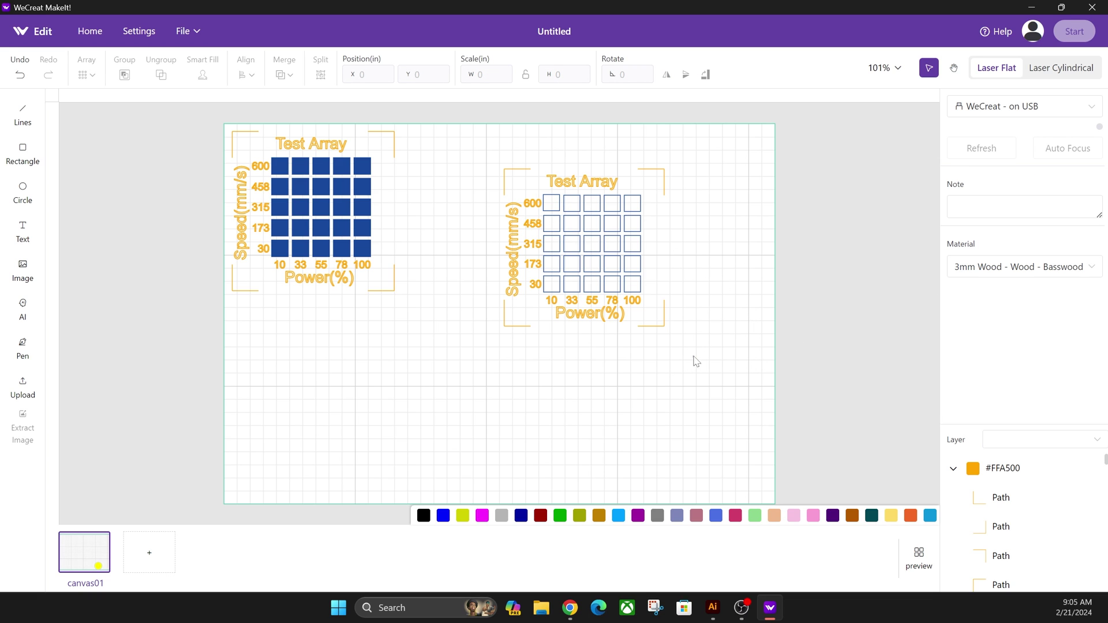
drag(695, 361, 469, 146)
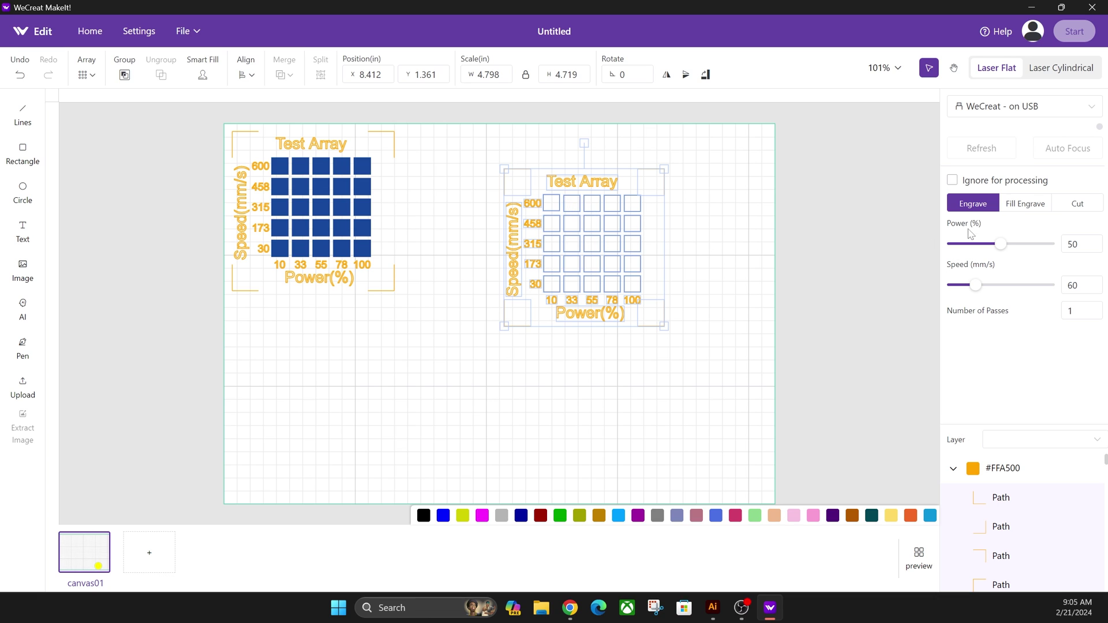
click(1077, 205)
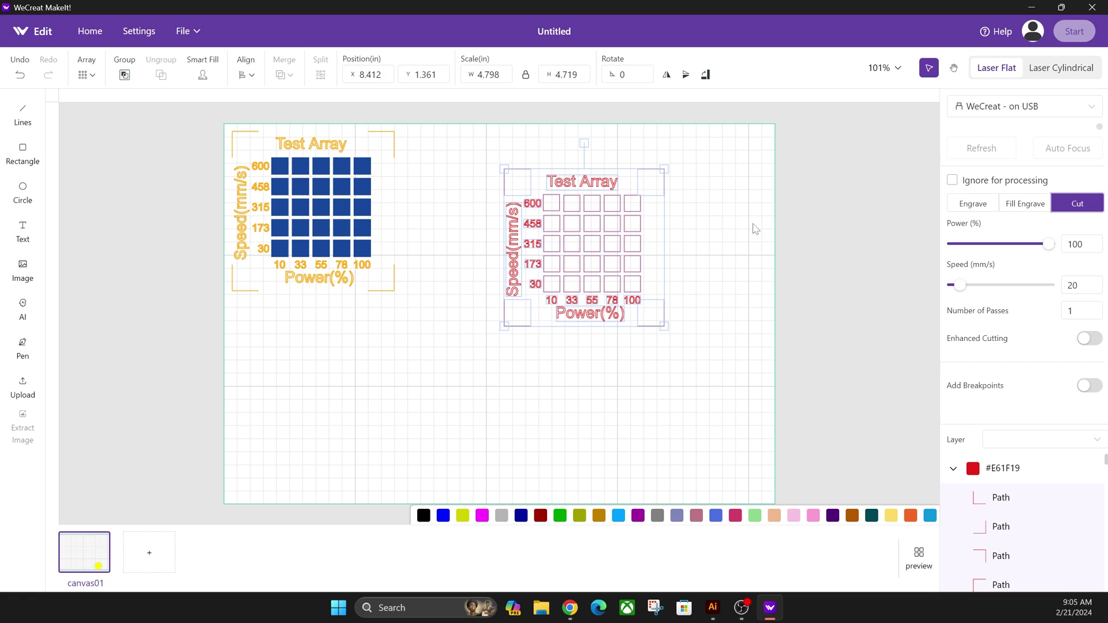
- Switch the ungrouped second test array back to Engrave and delete all of its parts from the canvas
click(983, 205)
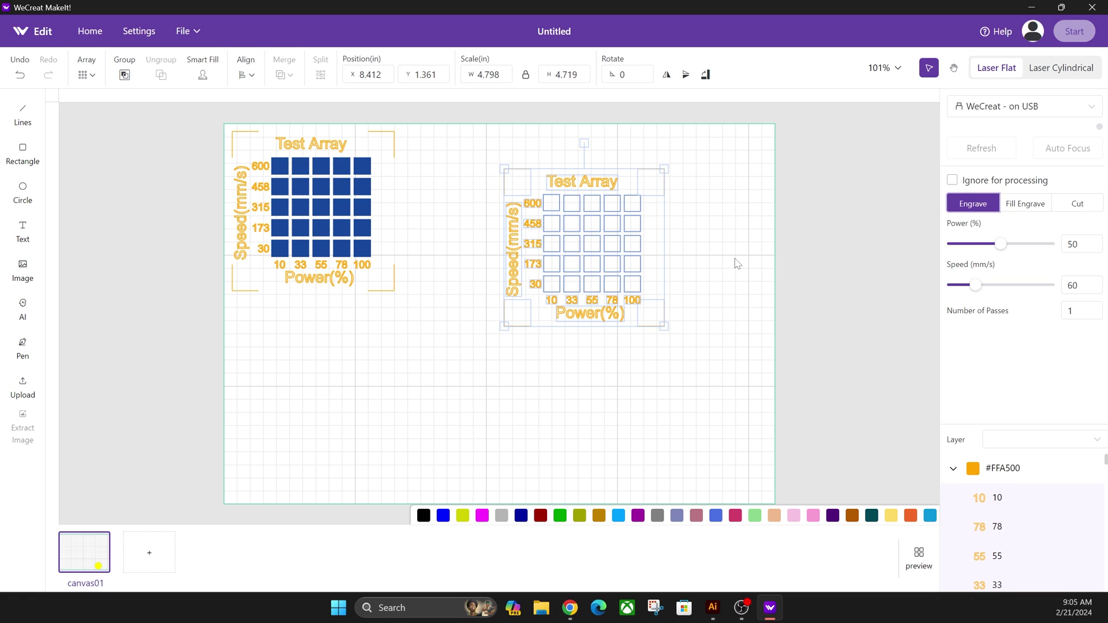
drag(712, 362, 483, 155)
key(Delete)
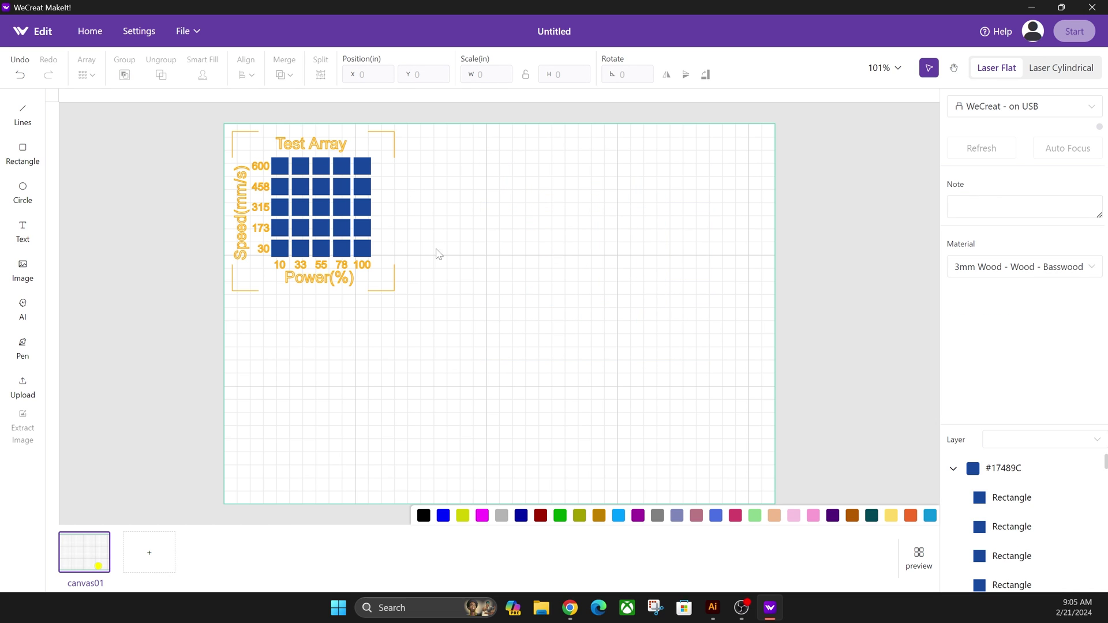
- Move the remaining grouped test array inward on the canvas to about X 2.877 in, Y 1.364 in
drag(326, 225, 413, 263)
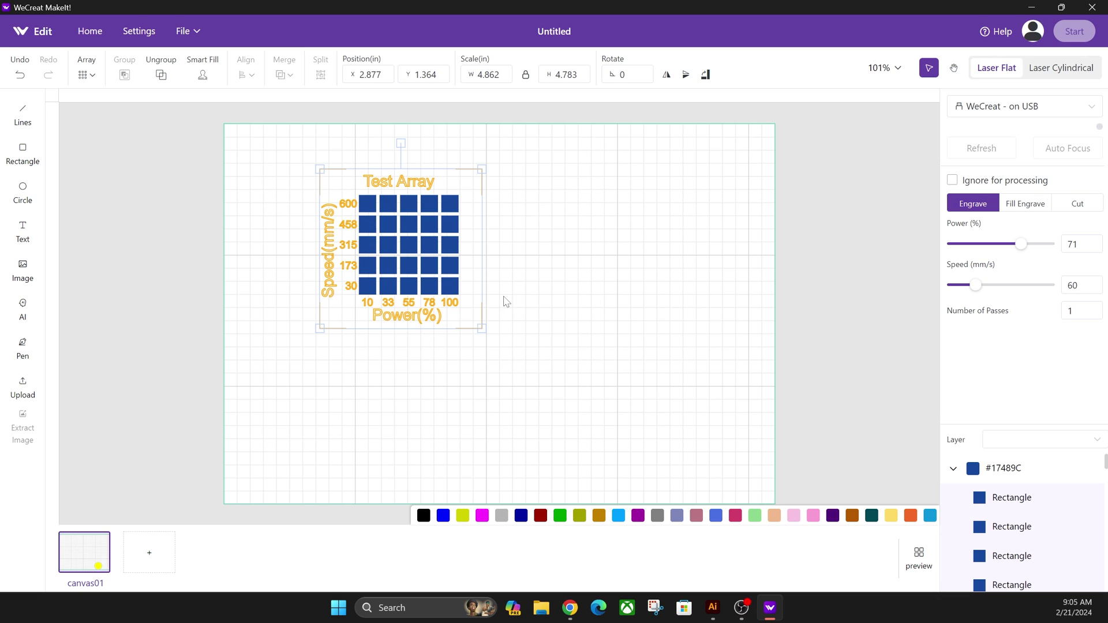
click(522, 310)
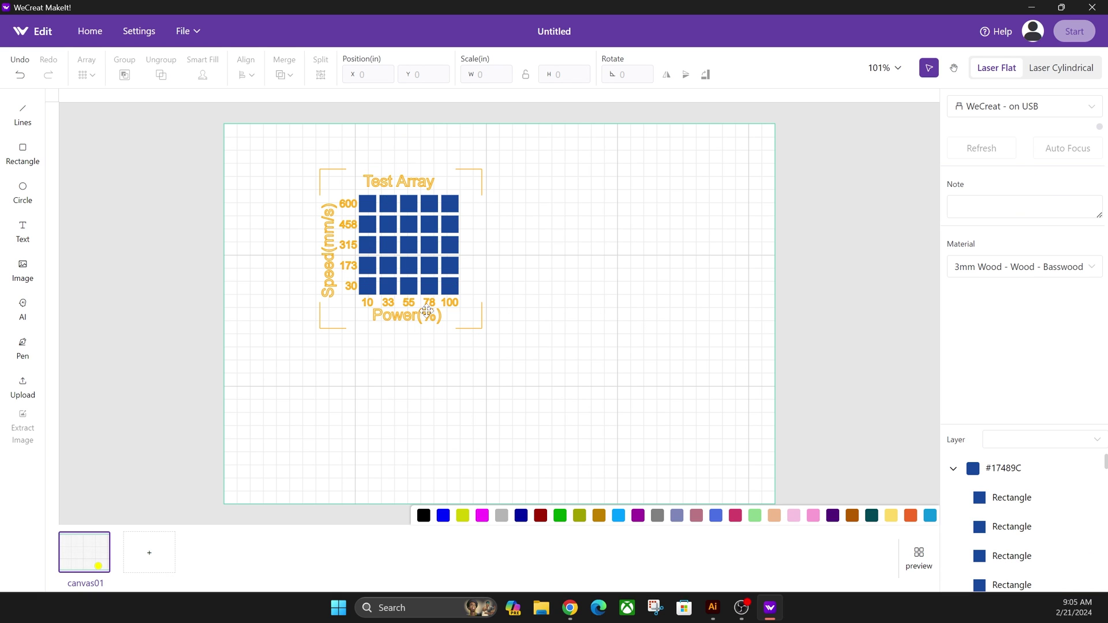
- Draw a rectangle of about 5.612 by 5.512 in around the test array and set it to Cut
click(24, 152)
drag(305, 156, 493, 341)
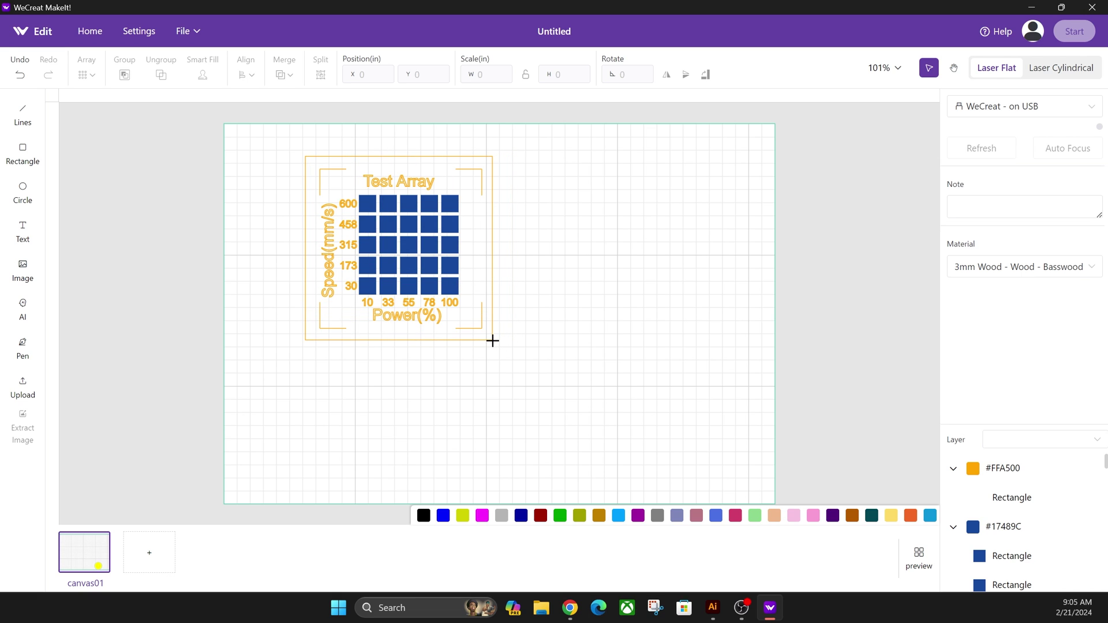
click(1078, 203)
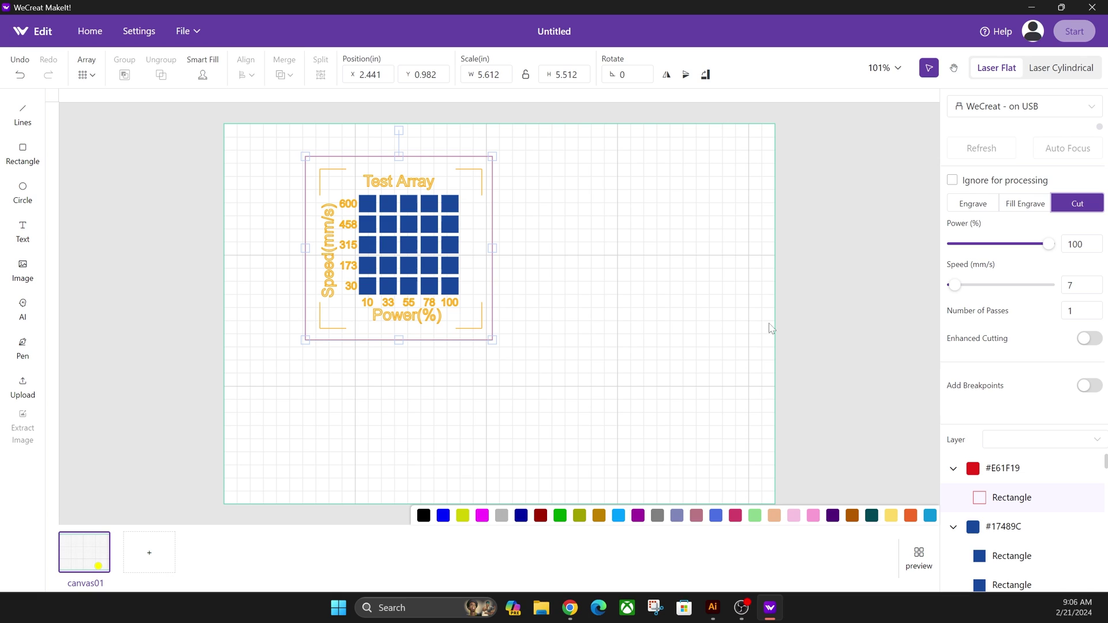
click(265, 194)
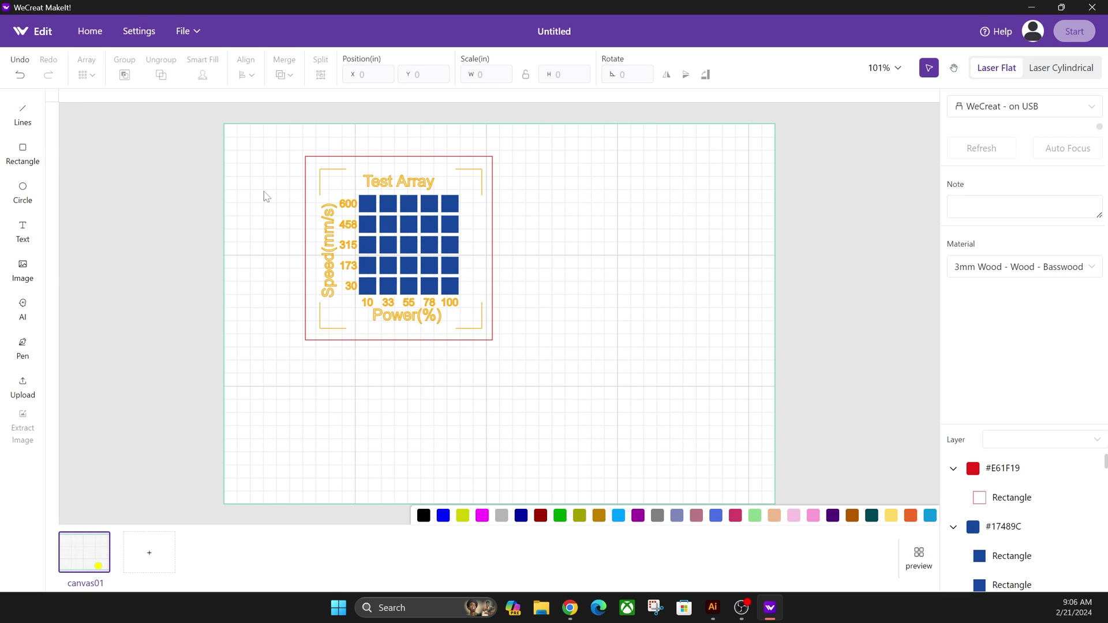